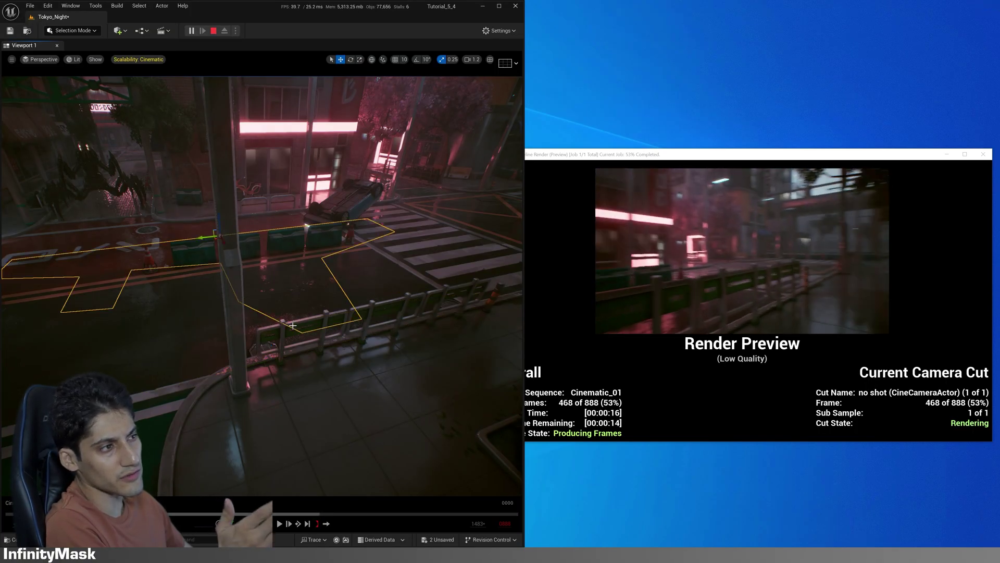
# Step: Select the flat street plane, raise it along Z, and switch to rotation to tilt it upright
pyautogui.click(285, 331)
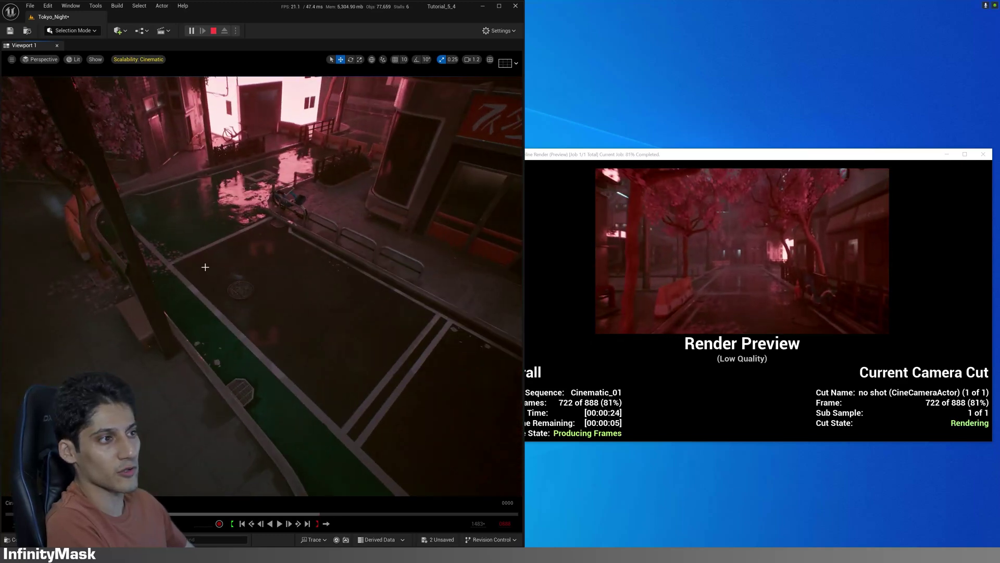
pyautogui.click(245, 245)
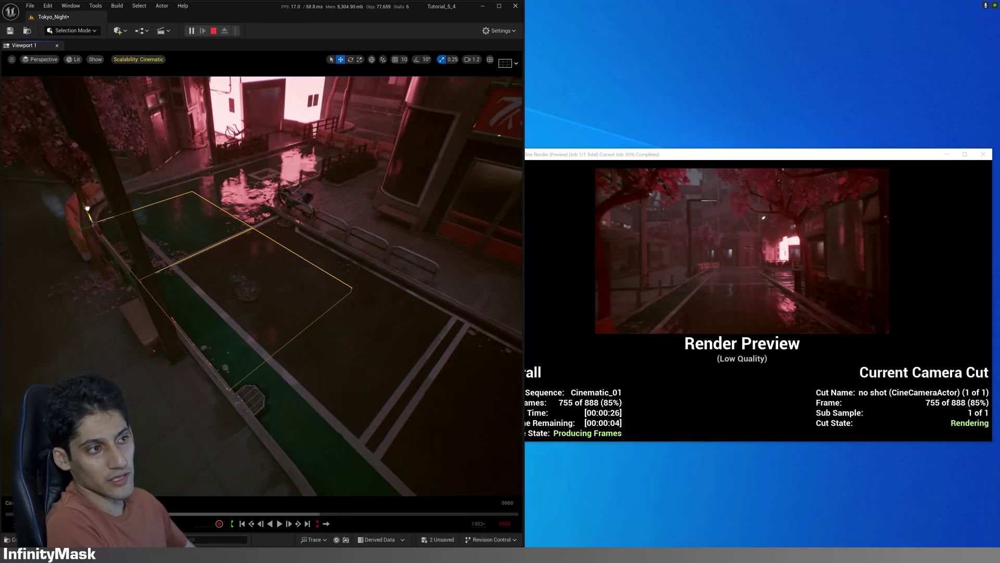
pyautogui.moveTo(134, 264)
pyautogui.mouseDown()
pyautogui.moveTo(67, 154)
pyautogui.moveTo(86, 219)
pyautogui.mouseUp()
pyautogui.press('e')
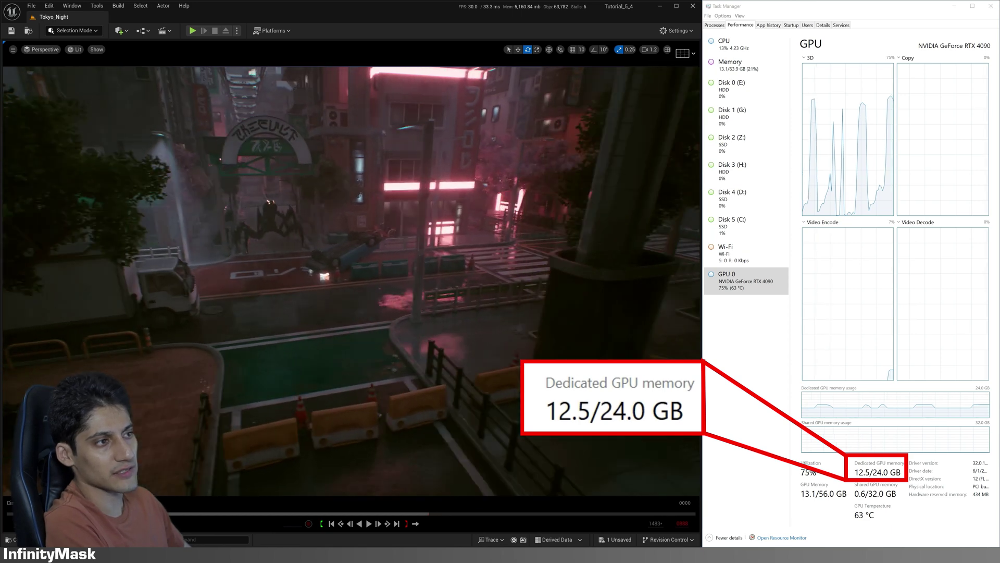
pyautogui.moveTo(623, 213); pyautogui.dragTo(623, 213, button='right')
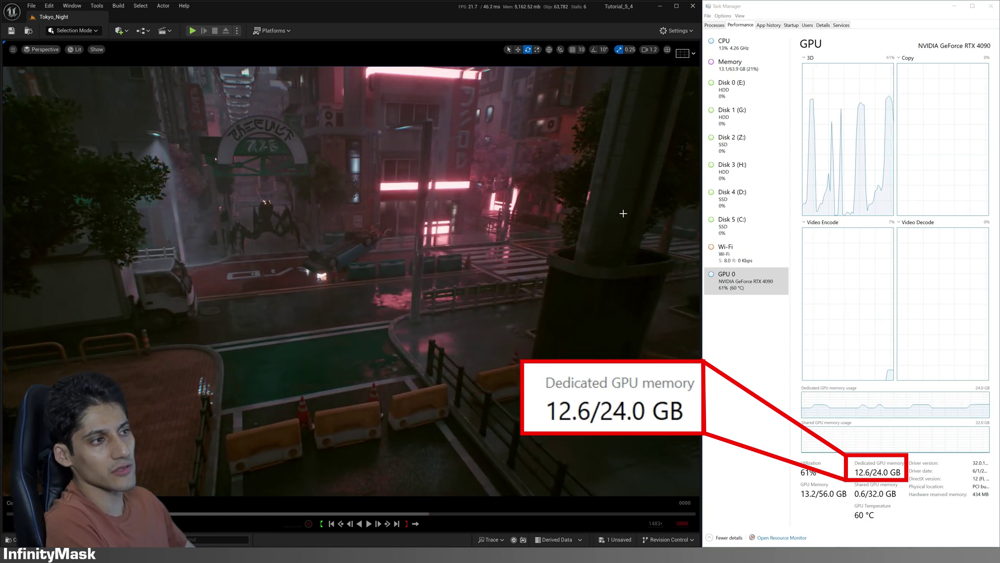
pyautogui.click(660, 6)
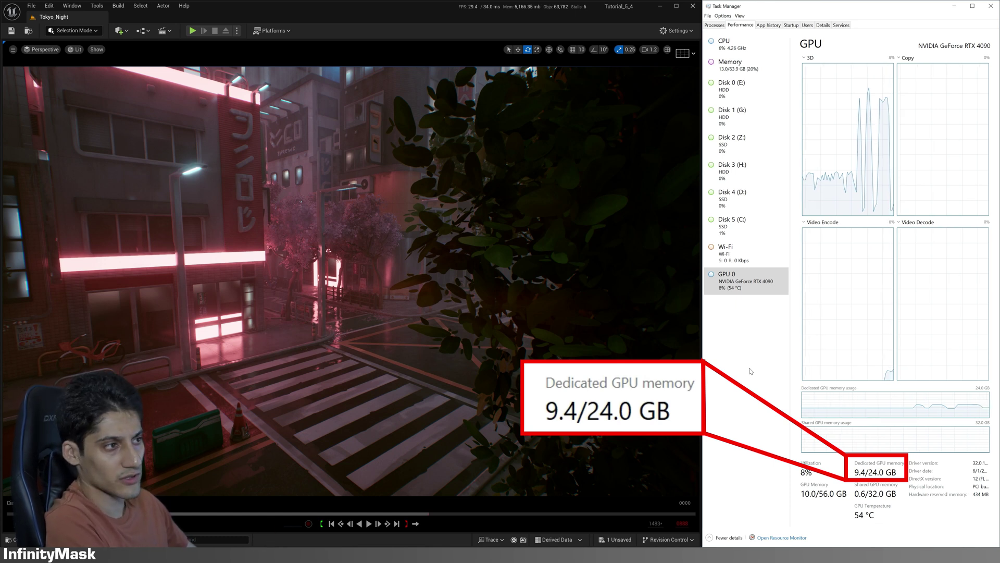
pyautogui.click(399, 328)
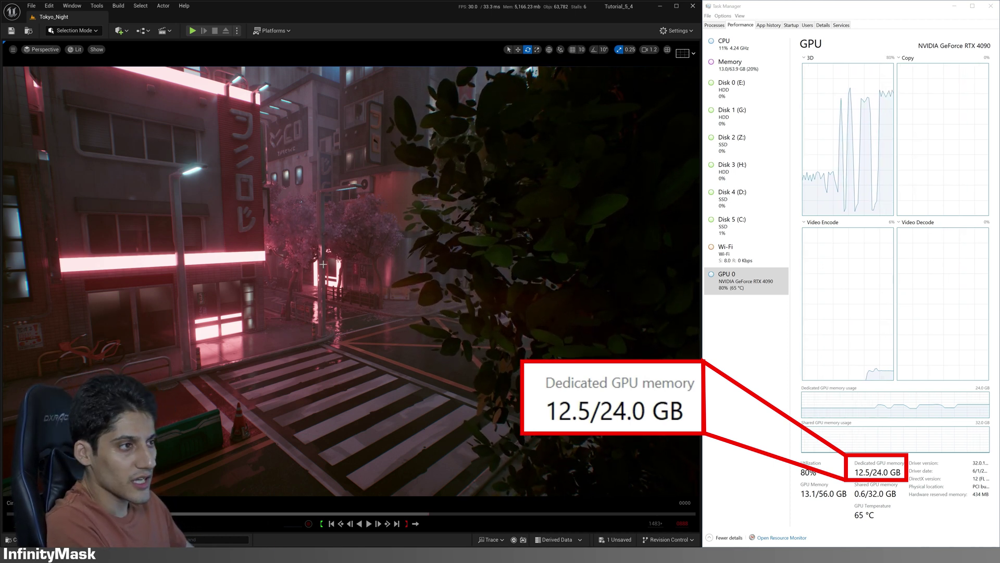
# Step: Close the Viewport 1 tab to free GPU memory
pyautogui.click(5, 44)
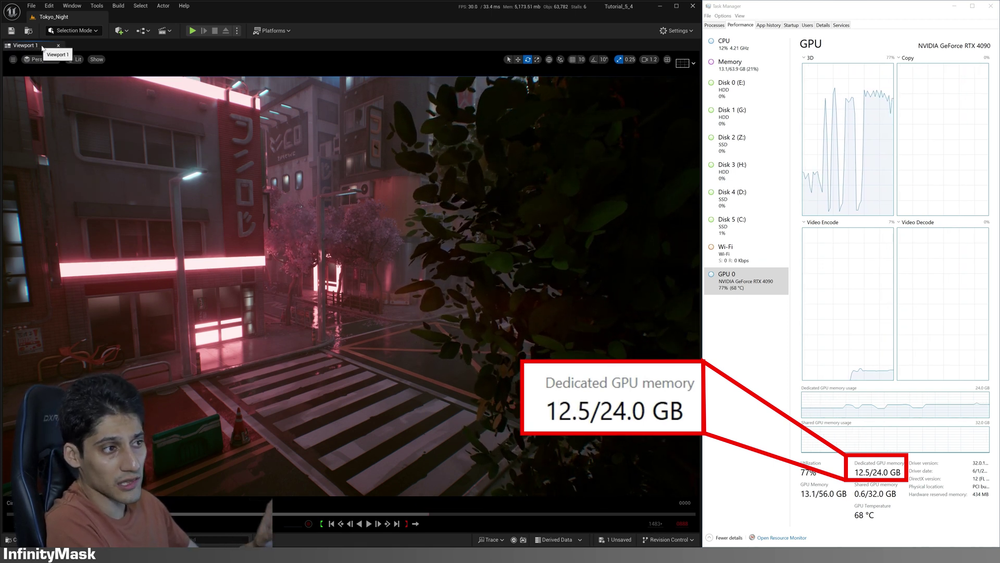
pyautogui.click(59, 45)
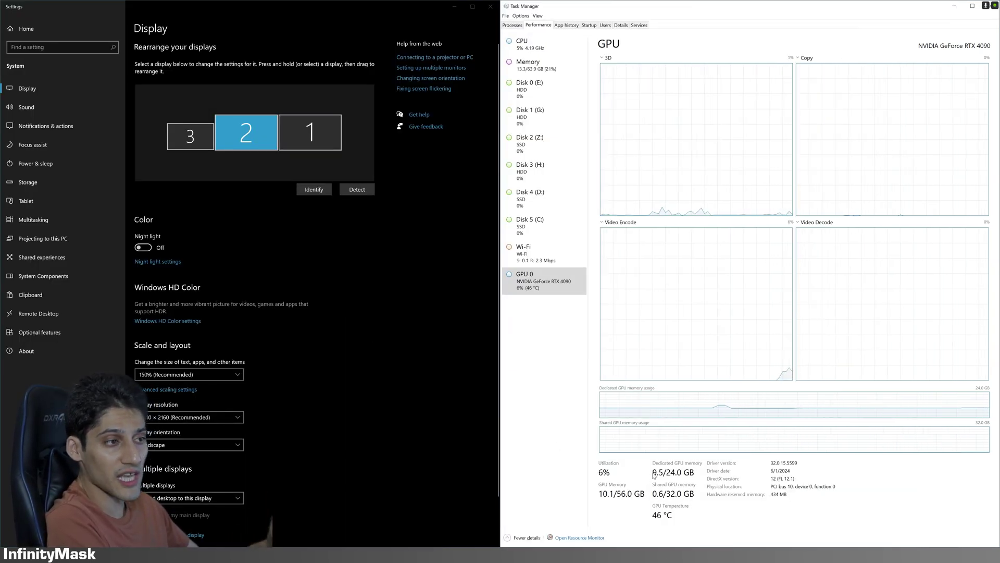
# Step: Set the Windows display projection to Second screen only
pyautogui.press('super+p')
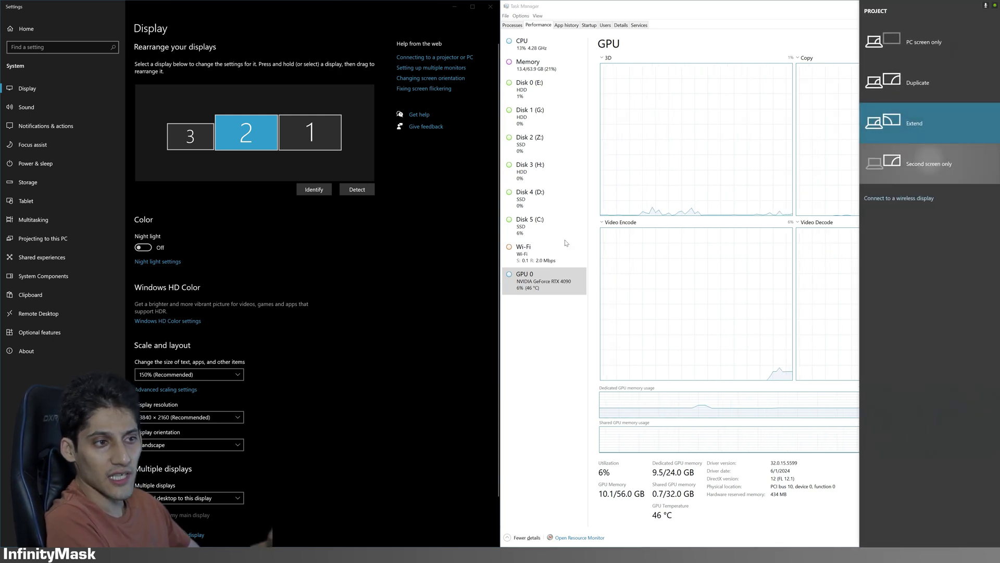
pyautogui.press('Return')
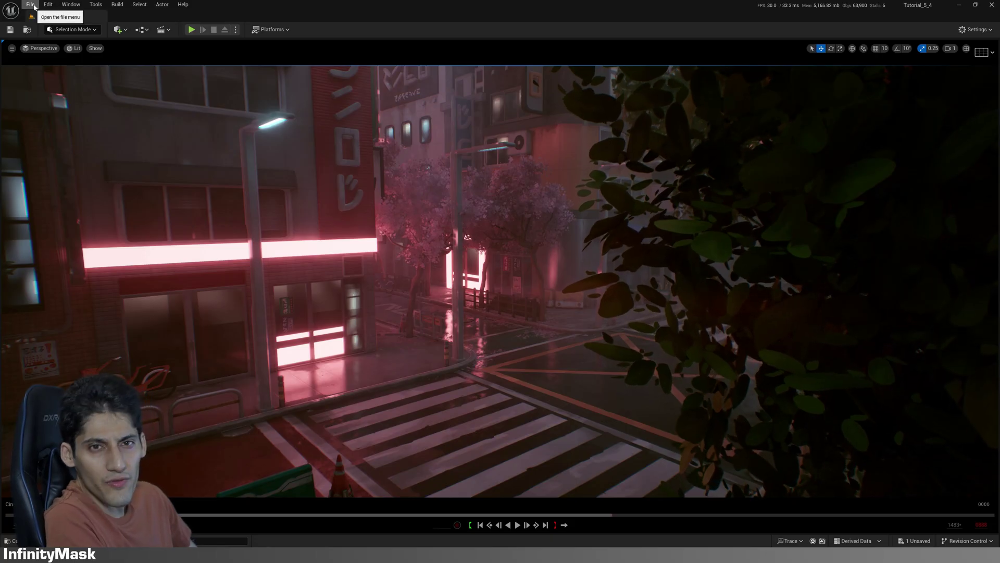
# Step: Create a new Empty Level and close its Viewport 1 tab
pyautogui.click(31, 5)
pyautogui.click(36, 31)
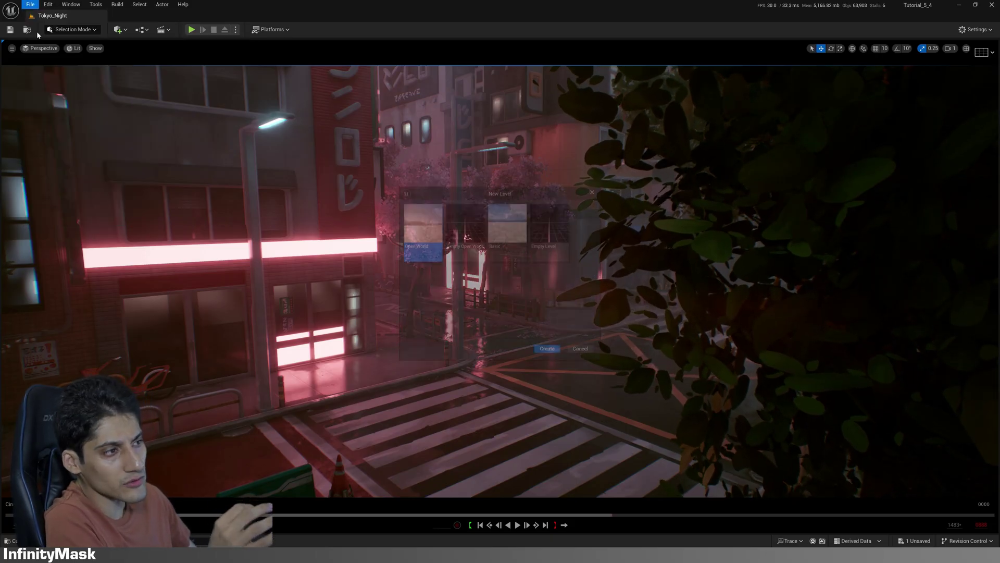
pyautogui.doubleClick(551, 224)
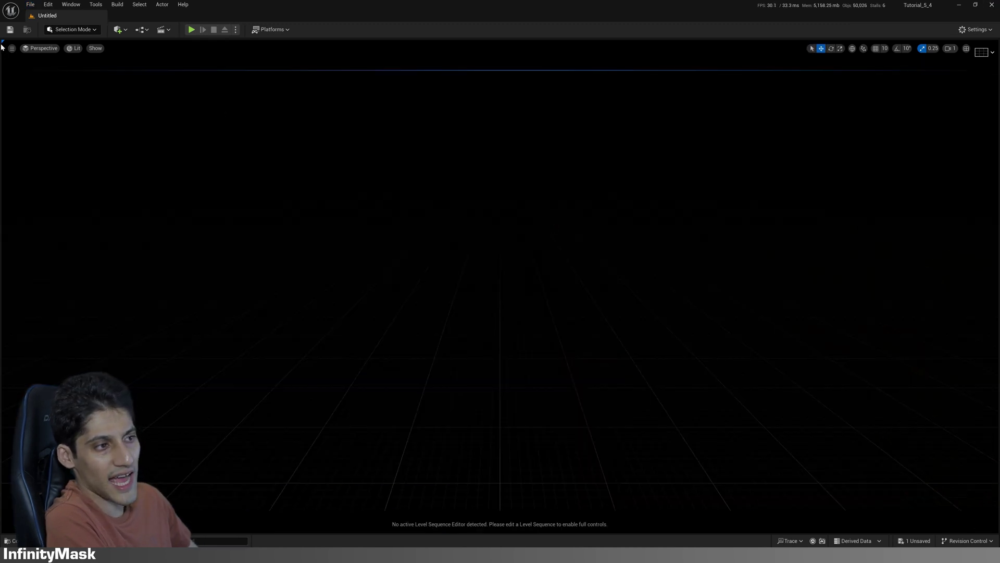
pyautogui.click(3, 42)
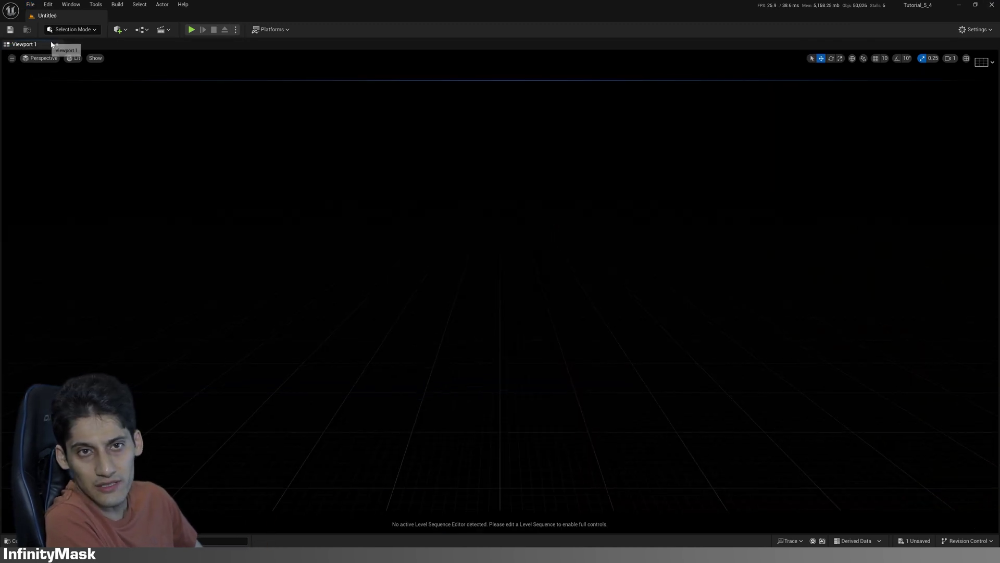
pyautogui.click(57, 44)
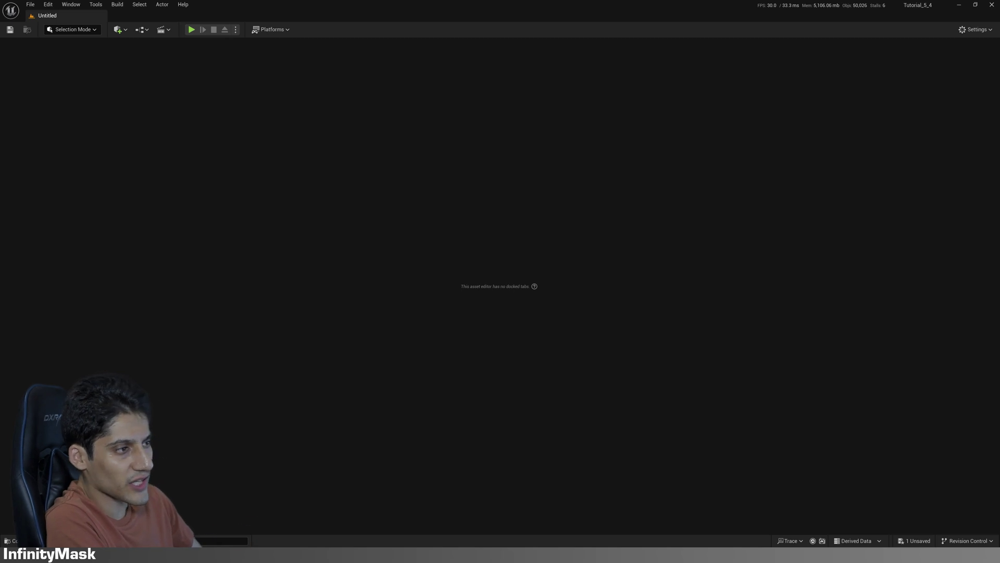
# Step: Check GPU memory in Task Manager and centre the Movie Render Queue window holding Cinematic_01
pyautogui.rightClick(645, 553)
pyautogui.click(649, 524)
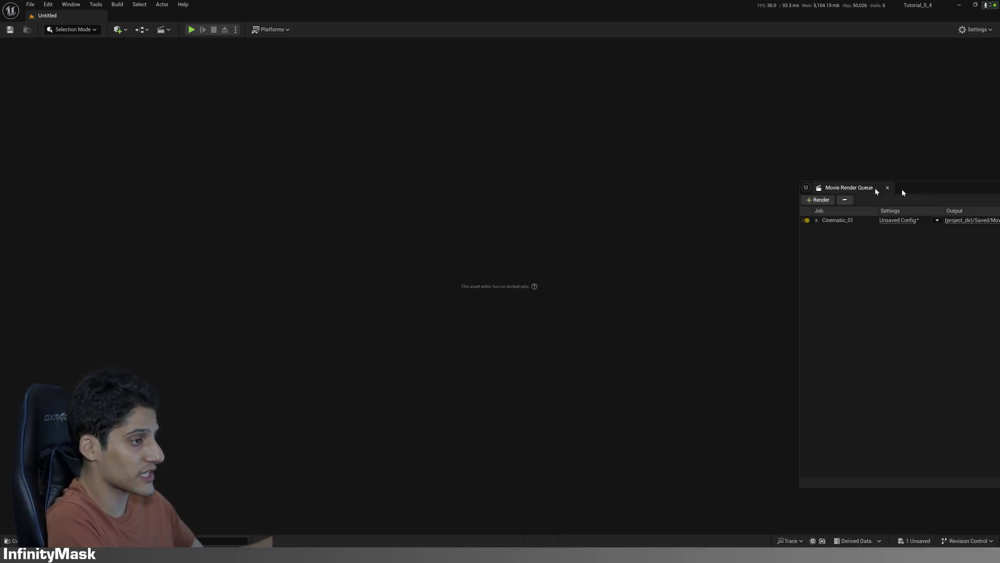
pyautogui.moveTo(899, 188); pyautogui.dragTo(367, 175)
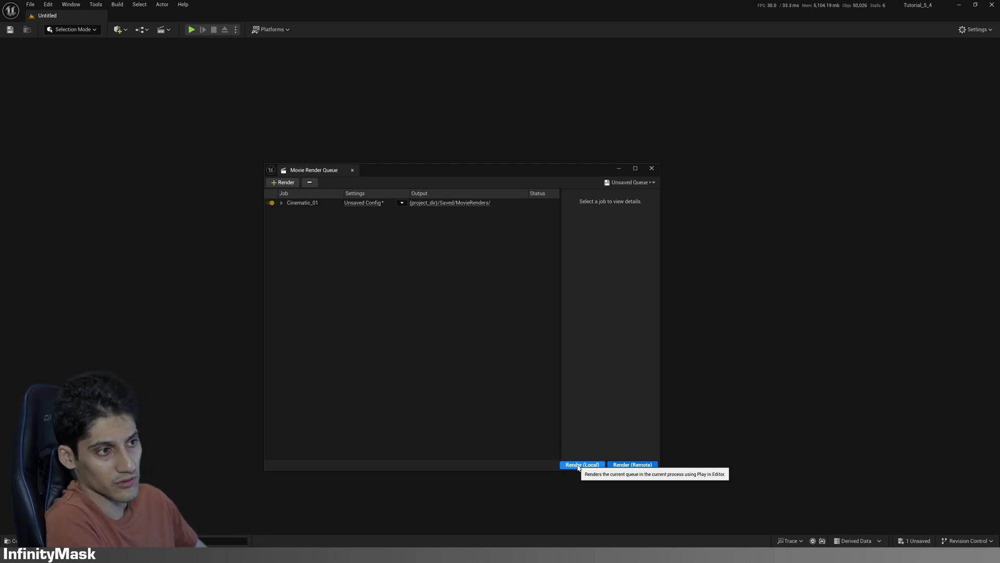
pyautogui.scroll(-3, 567, 282)
# Step: Accept the NVIDIA DLSS End User License Agreement further down the DLSS download page
pyautogui.scroll(-4, 568, 281)
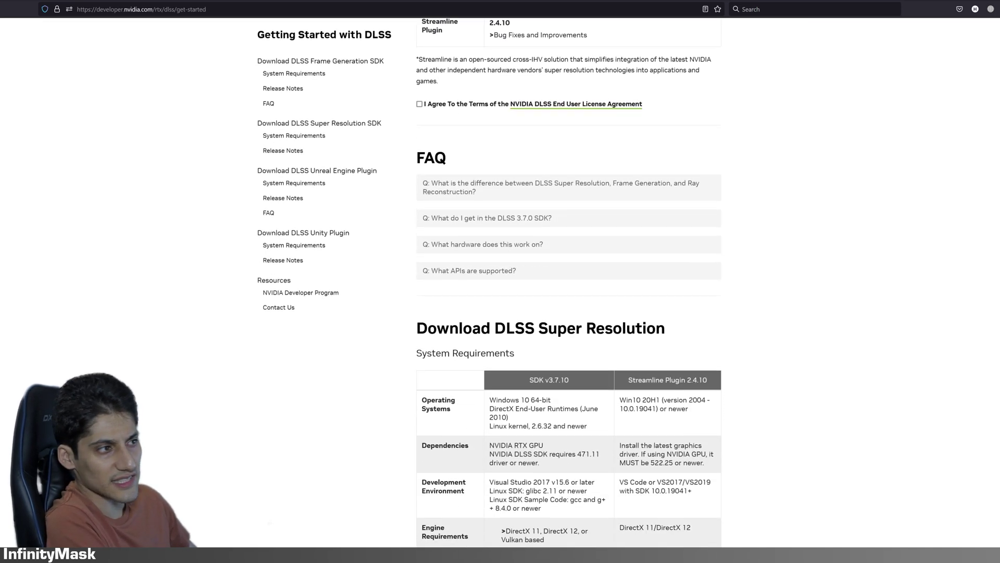
pyautogui.scroll(-2, 567, 282)
pyautogui.scroll(-2, 568, 281)
pyautogui.scroll(-5, 568, 282)
pyautogui.scroll(-1, 568, 281)
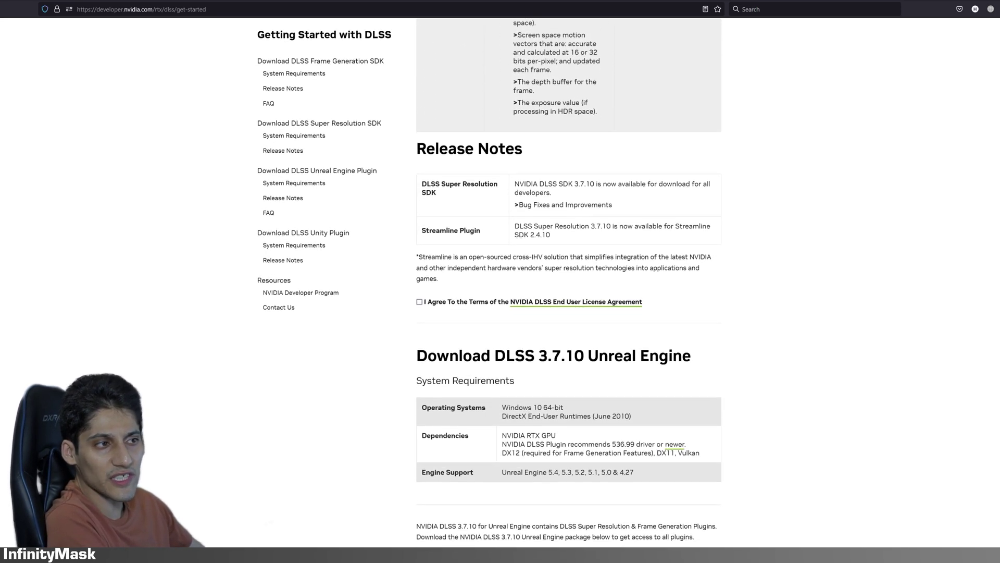
pyautogui.scroll(-2, 568, 281)
pyautogui.scroll(-2, 568, 281)
pyautogui.scroll(-1, 568, 281)
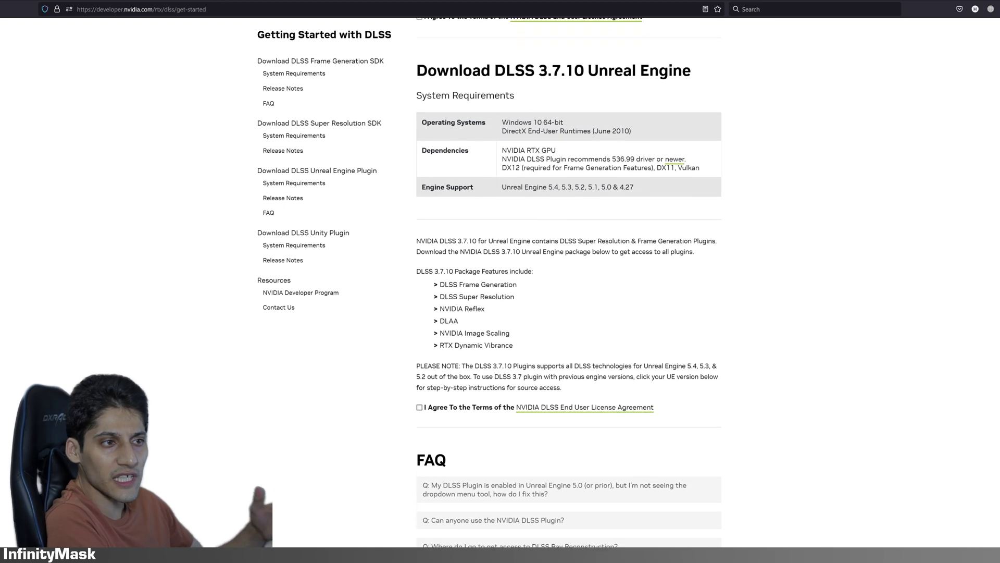
pyautogui.scroll(-1, 936, 349)
pyautogui.scroll(-1, 935, 349)
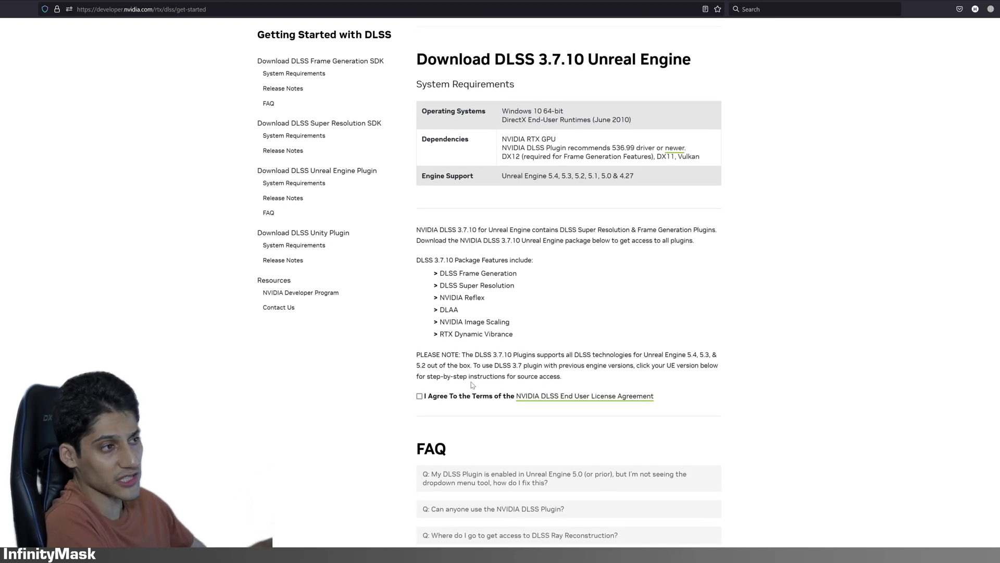
pyautogui.click(420, 397)
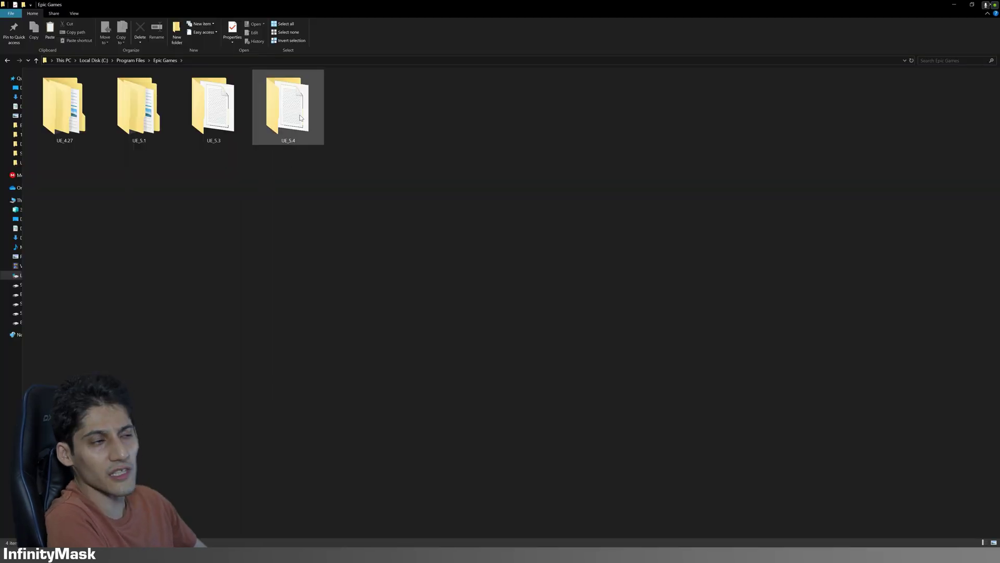
# Step: Create a folder named Marketplace inside UE_5.4 > Engine > Plugins
pyautogui.doubleClick(301, 118)
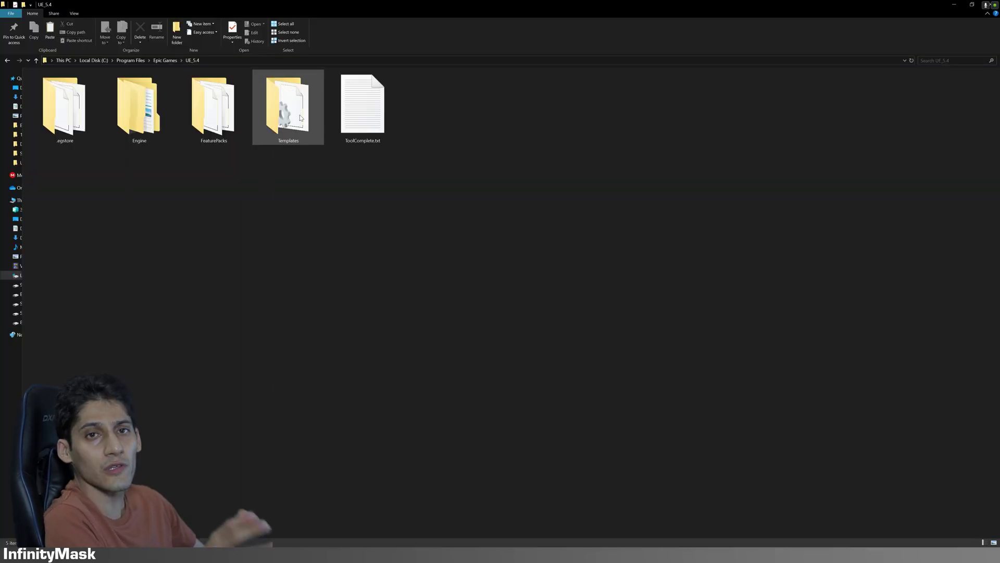
pyautogui.doubleClick(153, 117)
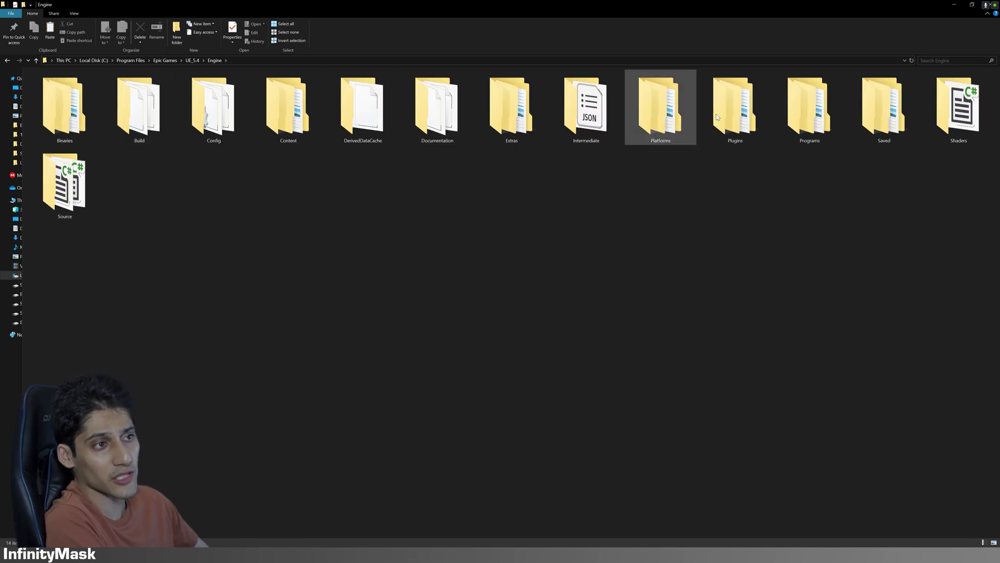
pyautogui.doubleClick(760, 118)
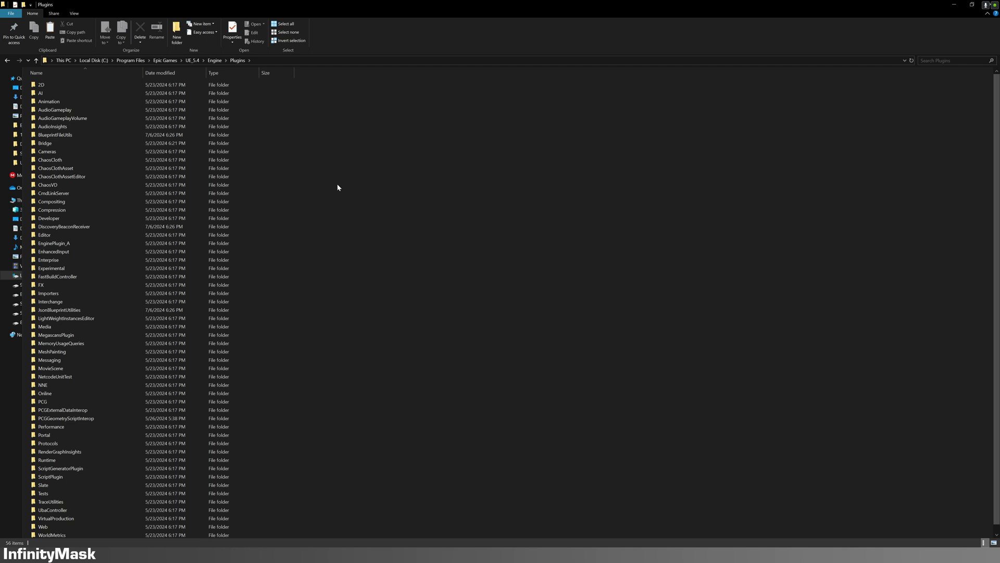
pyautogui.hotkey('ctrl', 'shift', 'n')
pyautogui.write('Marketpla')
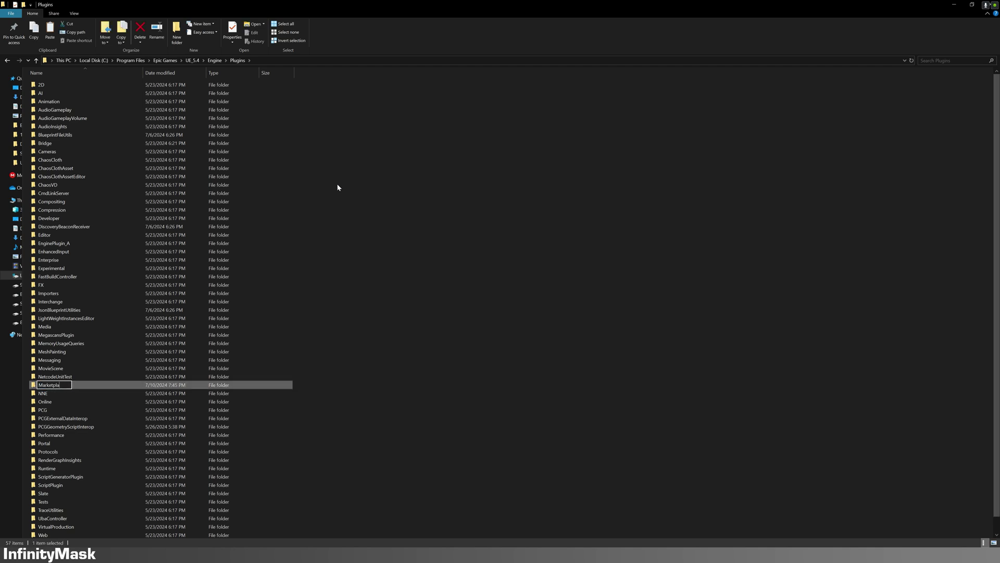
pyautogui.write('ce')
pyautogui.press('Return')
pyautogui.press('Return')
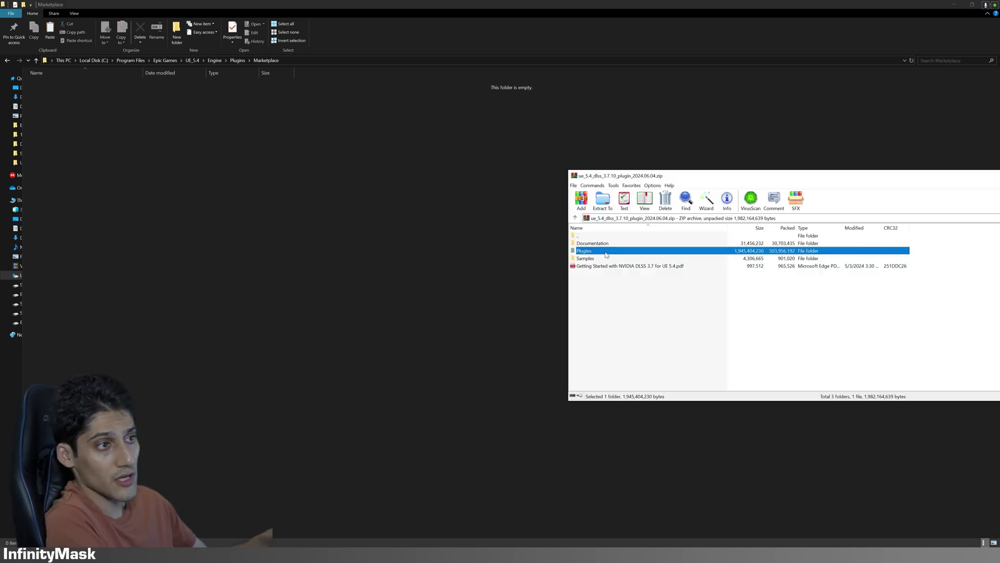
# Step: Extract the DLSS plugin folders from the archive's Plugins folder into Marketplace
pyautogui.doubleClick(606, 254)
pyautogui.moveTo(640, 299)
pyautogui.mouseDown()
pyautogui.moveTo(582, 241)
pyautogui.moveTo(452, 211)
pyautogui.mouseUp()
pyautogui.moveTo(389, 193); pyautogui.dragTo(388, 191)
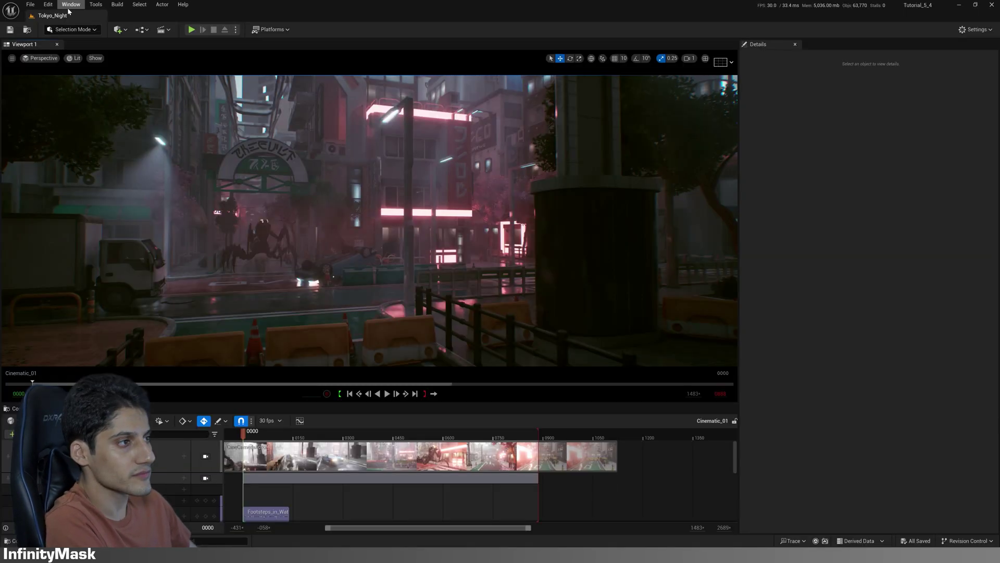
# Step: Search plugins for 'dlss' and tick Movie Render Queue DLSS/DLAA Support and NVIDIA DLSS Super Resolution
pyautogui.click(46, 6)
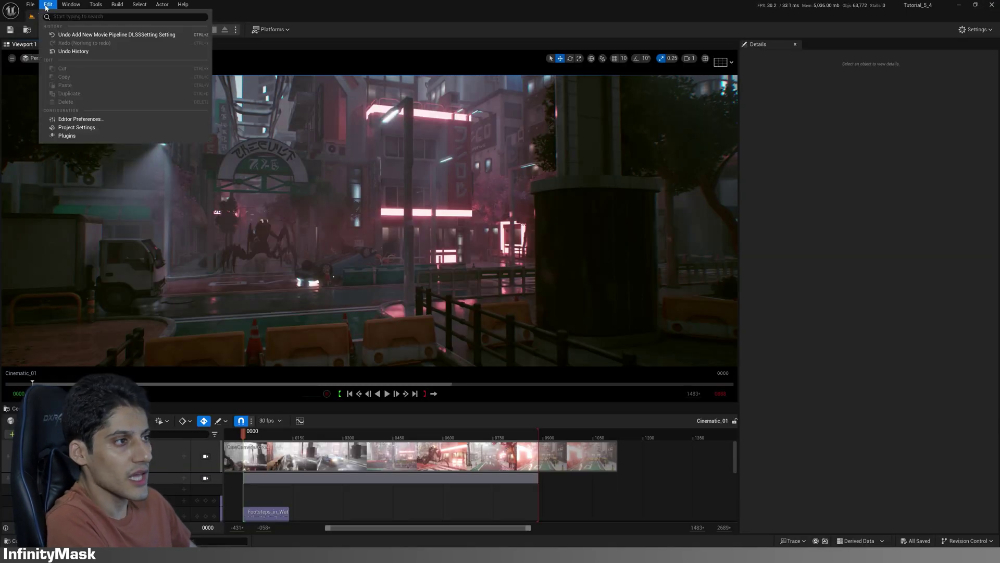
pyautogui.click(67, 136)
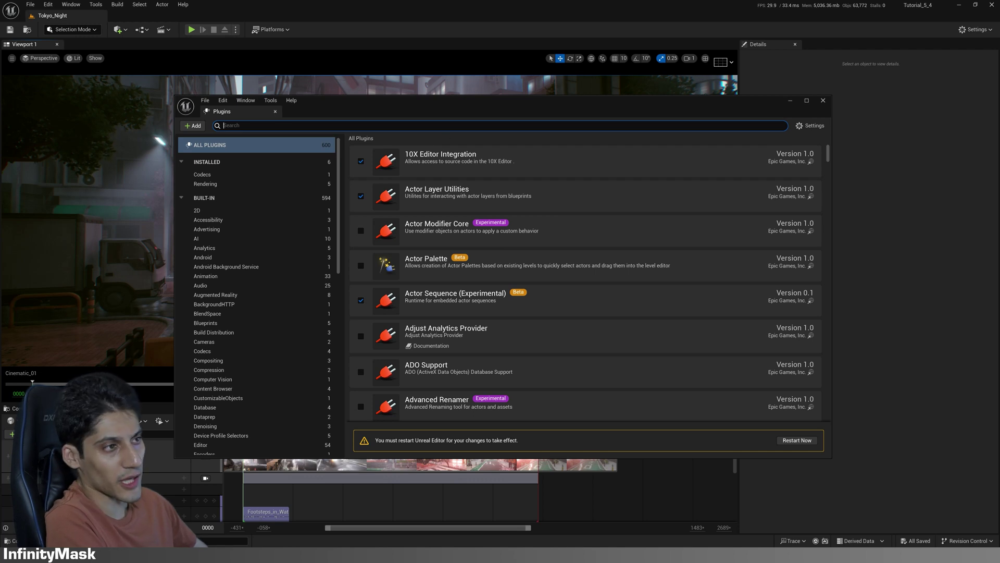
pyautogui.write('dlss')
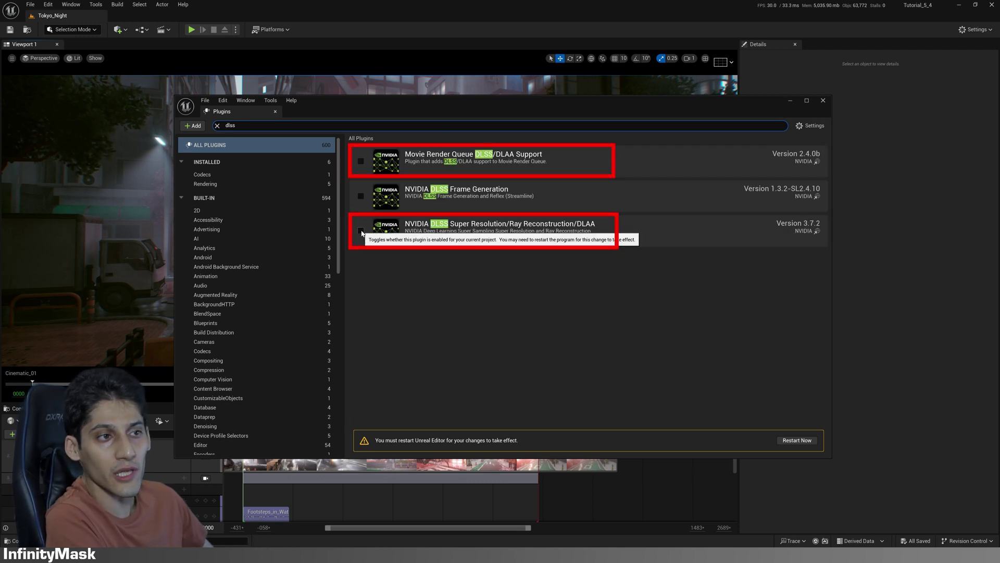
pyautogui.click(361, 162)
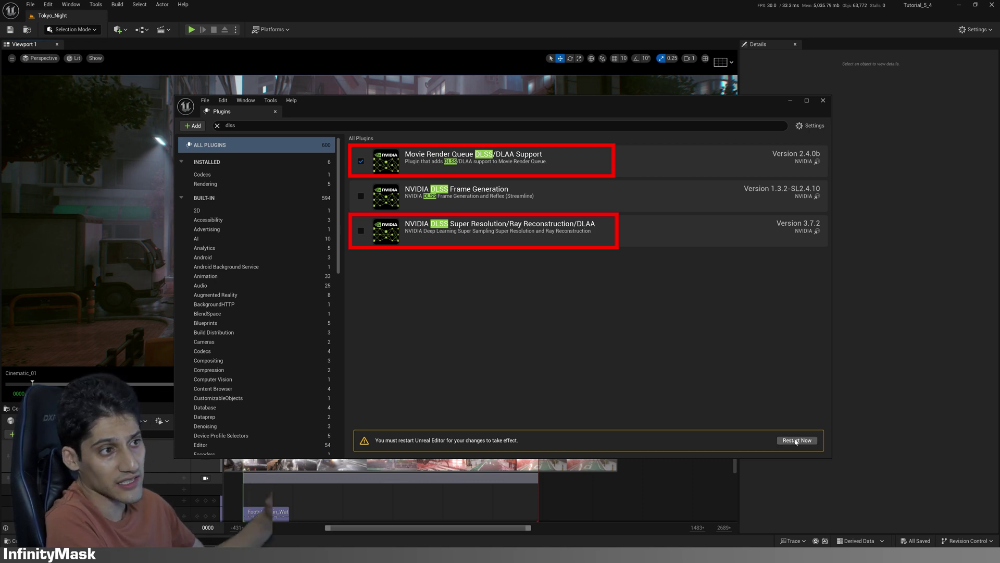
pyautogui.click(361, 230)
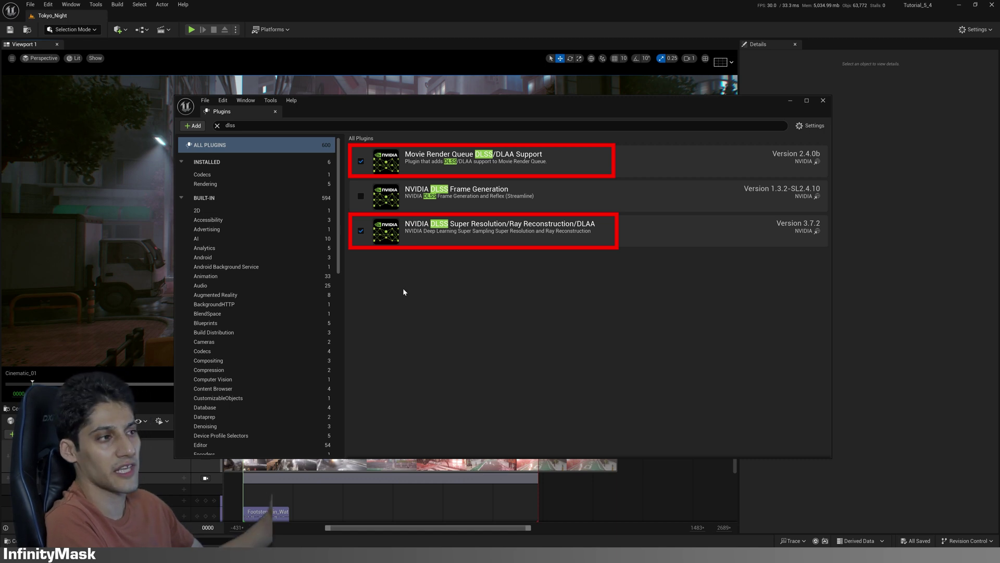
pyautogui.click(361, 231)
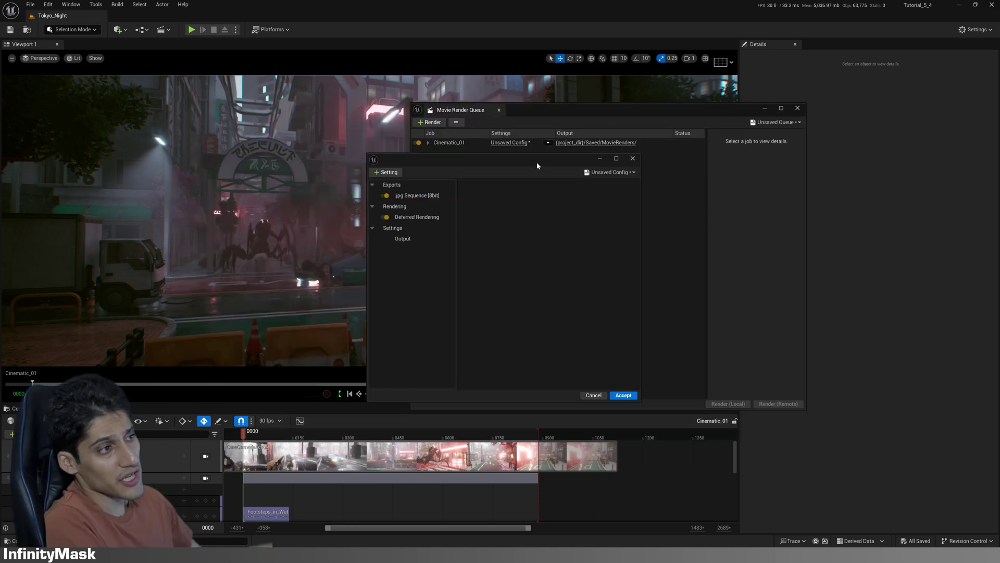
# Step: Add a DLSS/DLAA setting to Cinematic_01's render config with DLSS Quality on Performance
pyautogui.click(386, 172)
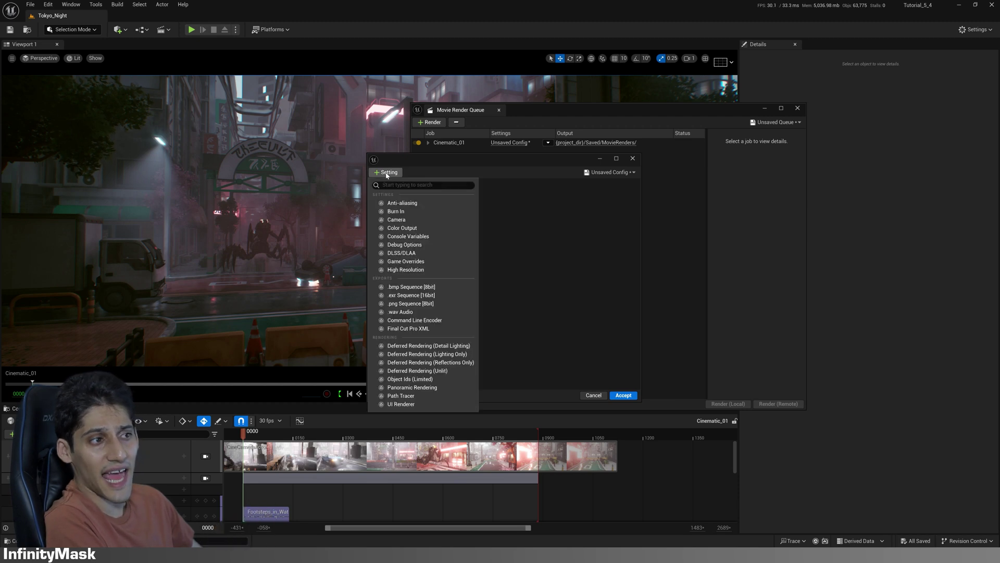
pyautogui.click(392, 254)
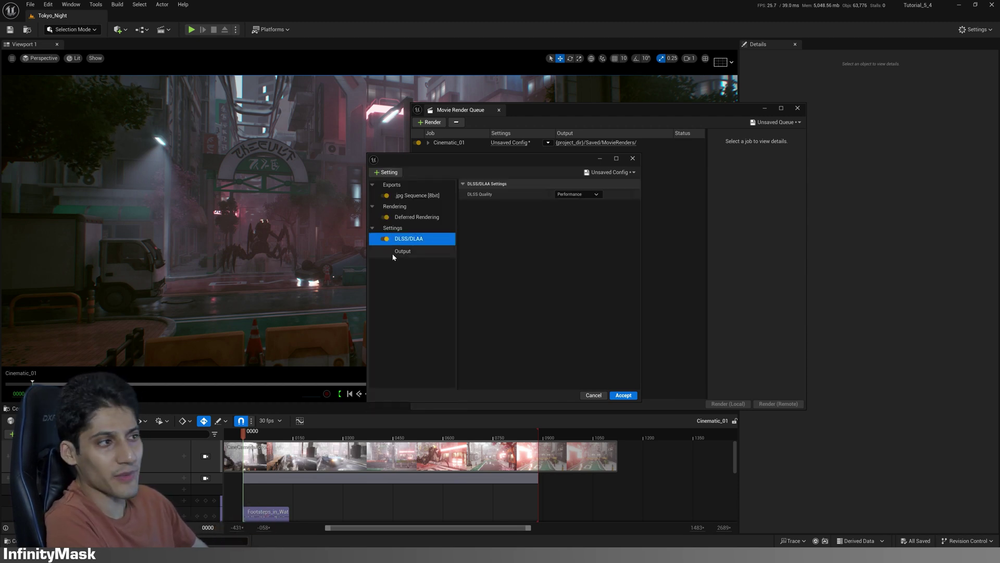
pyautogui.click(578, 194)
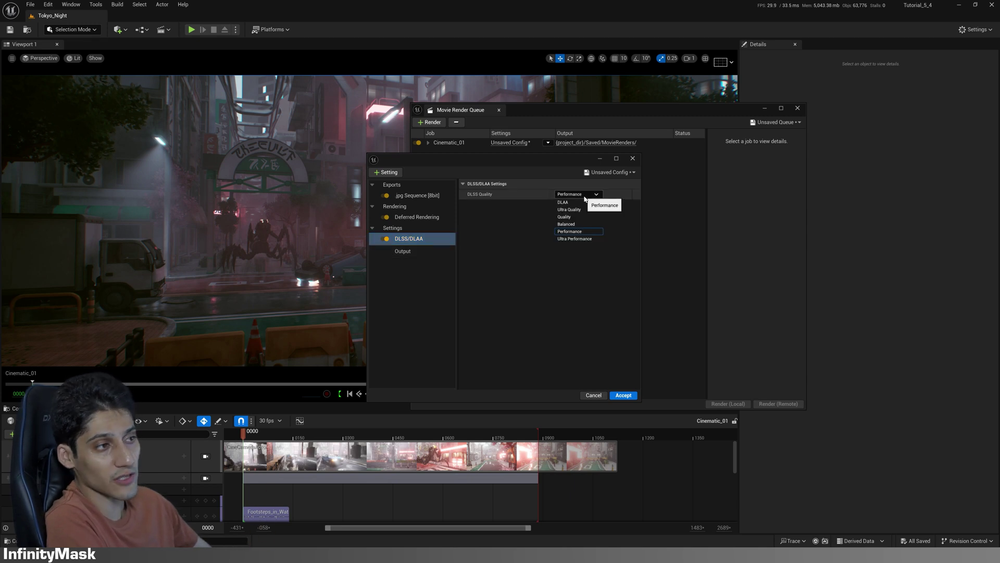
pyautogui.click(584, 232)
pyautogui.hotkey('alt', 'Tab')
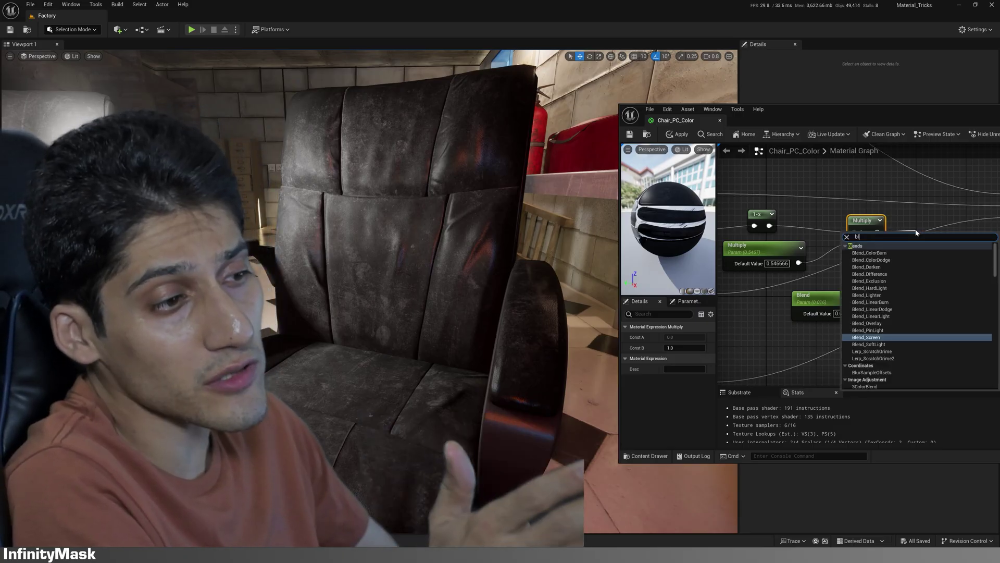
# Step: Add Blend_Screen after Multiply, wire Blend into its Base, and set Blend to -0.099364
pyautogui.press('Return')
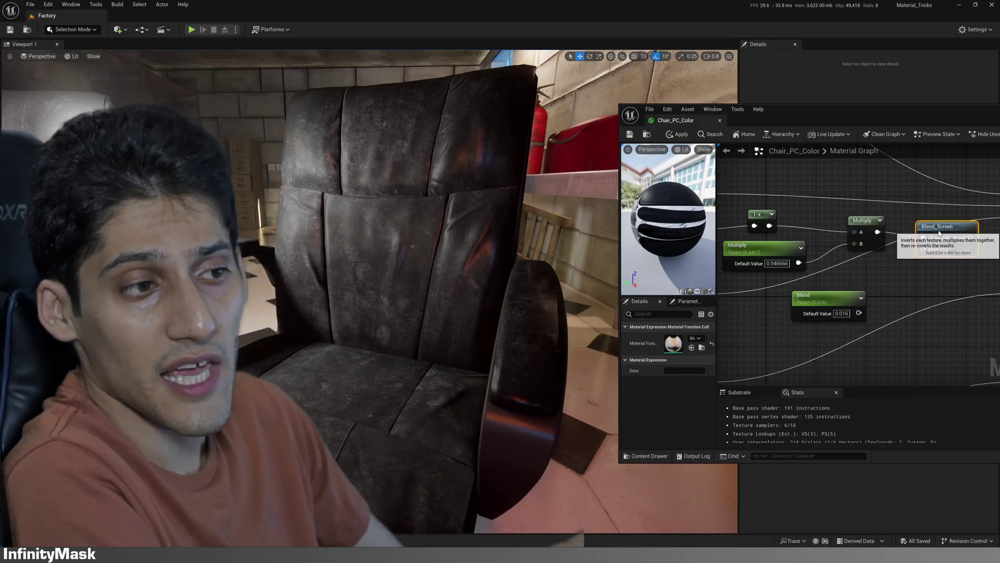
pyautogui.moveTo(859, 313); pyautogui.dragTo(923, 249)
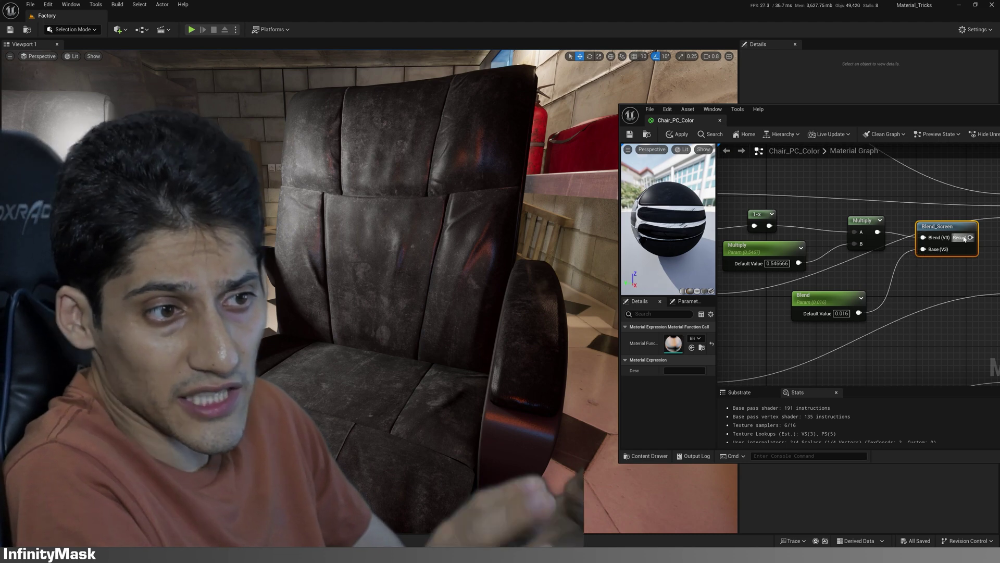
pyautogui.click(824, 295)
pyautogui.moveTo(680, 358); pyautogui.dragTo(670, 358)
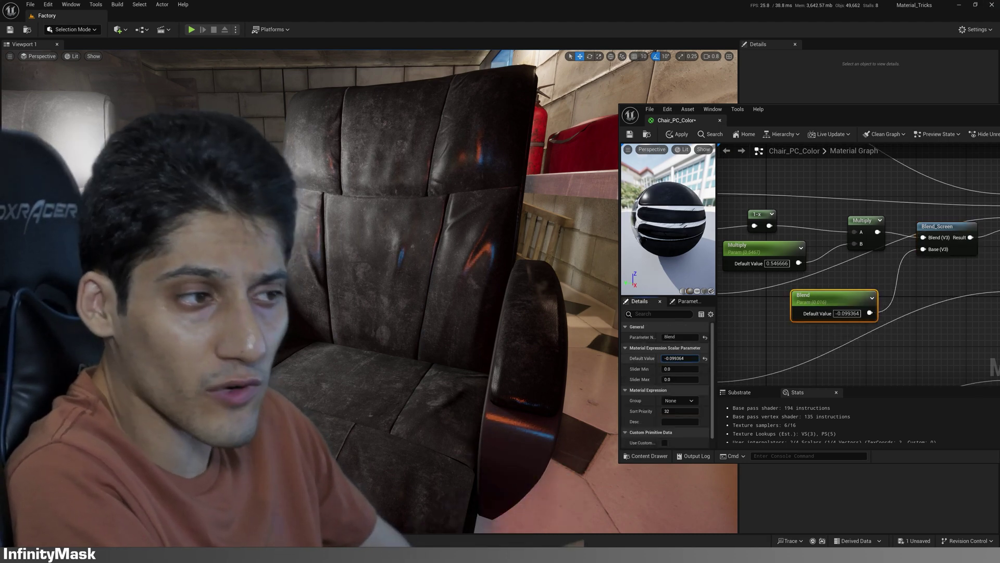